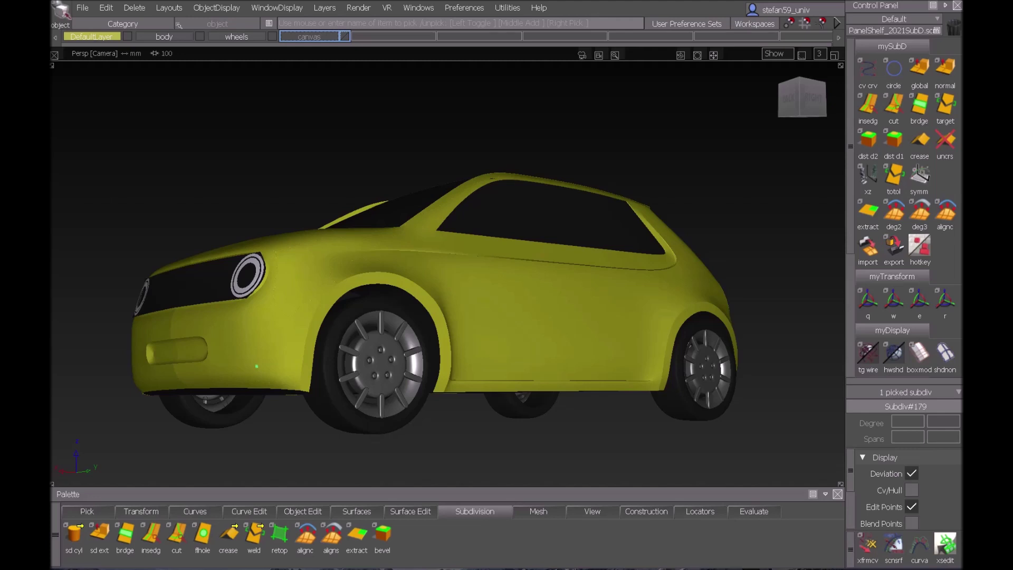
# Replace the current shelf set with the PanelShelf_2021SubD SCM file
pyautogui.keyDown('alt'); pyautogui.keyDown('shift'); pyautogui.moveTo(526, 323); pyautogui.dragTo(542, 385); pyautogui.keyUp('shift'); pyautogui.keyUp('alt')
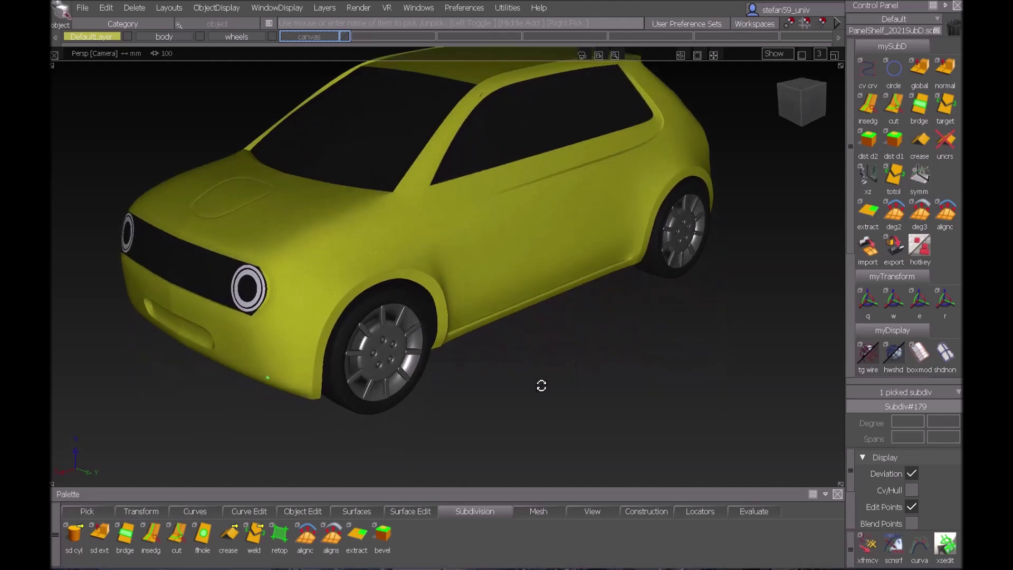
pyautogui.keyDown('alt'); pyautogui.keyDown('shift'); pyautogui.moveTo(550, 308); pyautogui.dragTo(552, 334, button='middle'); pyautogui.keyUp('shift'); pyautogui.keyUp('alt')
pyautogui.keyDown('alt'); pyautogui.keyDown('shift'); pyautogui.moveTo(552, 334); pyautogui.dragTo(552, 321); pyautogui.keyUp('shift'); pyautogui.keyUp('alt')
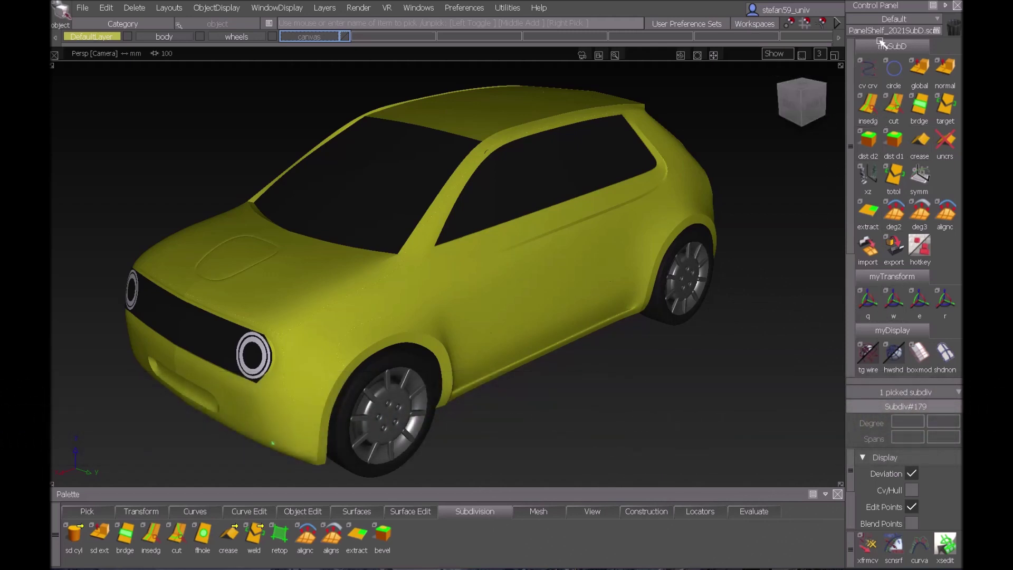
pyautogui.click(878, 32)
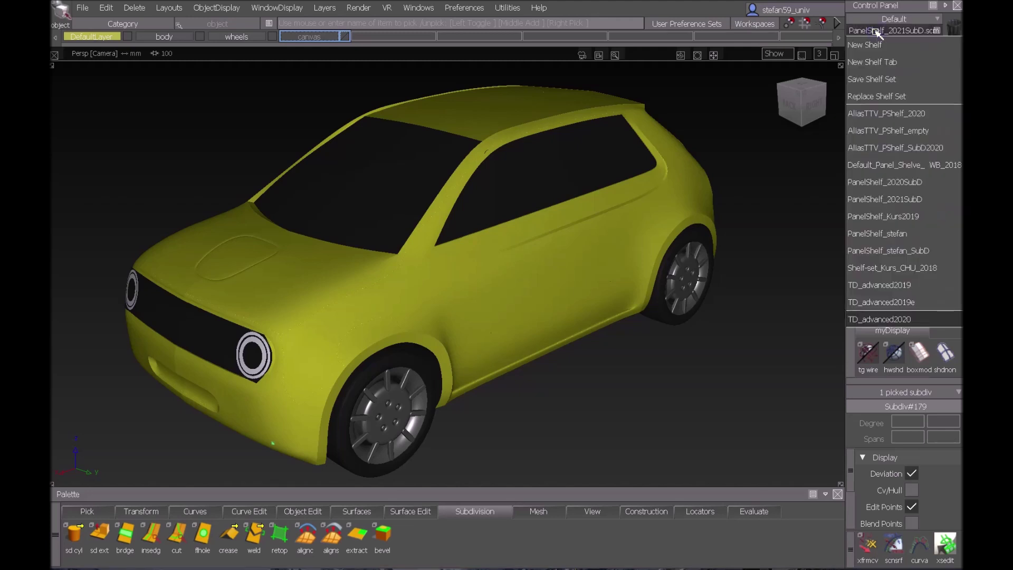
pyautogui.click(880, 98)
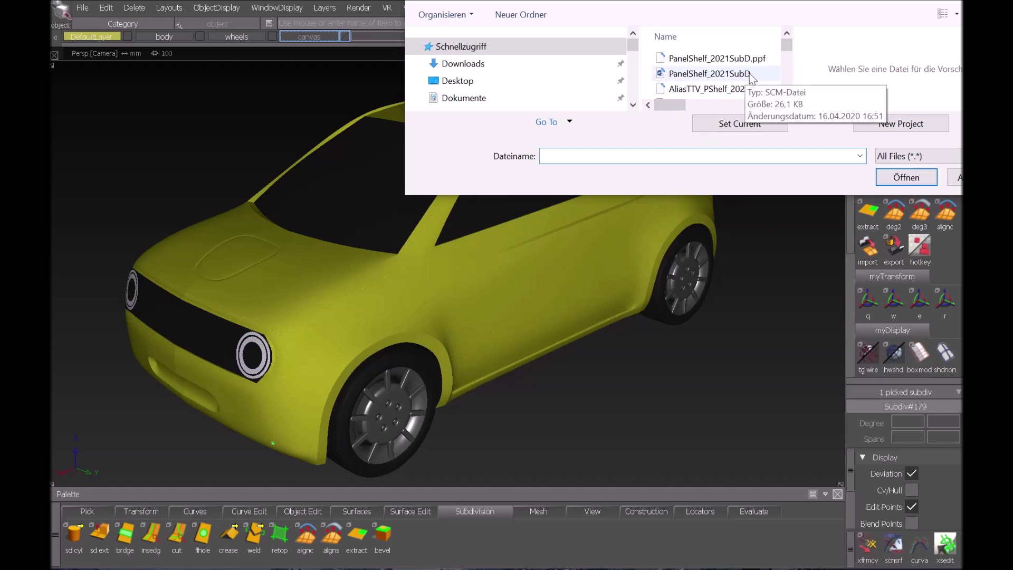
pyautogui.click(751, 74)
pyautogui.click(906, 177)
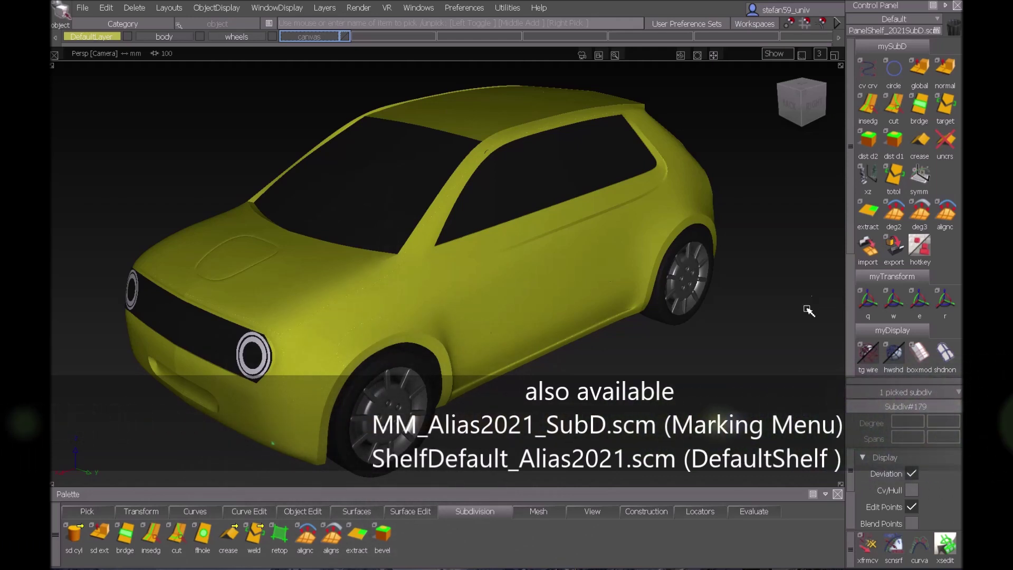
# Show the model's wireframe, select the yellow car body and turn on its CV/Hull display
pyautogui.keyDown('alt'); pyautogui.keyDown('shift'); pyautogui.moveTo(688, 389); pyautogui.dragTo(658, 360); pyautogui.keyUp('shift'); pyautogui.keyUp('alt')
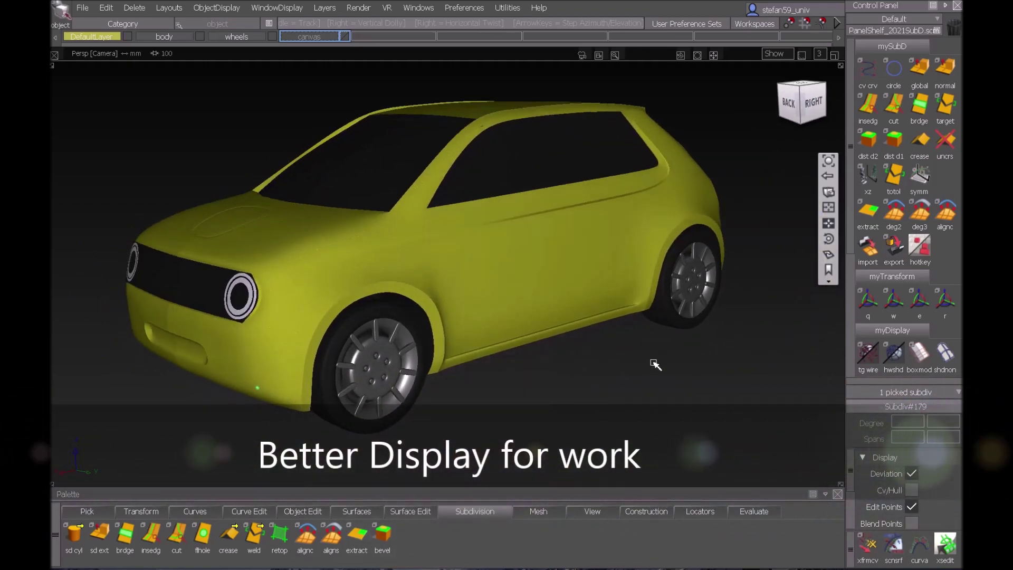
pyautogui.click(654, 362)
pyautogui.keyDown('ctrl'); pyautogui.keyDown('shift'); pyautogui.moveTo(561, 369); pyautogui.dragTo(524, 367, button='right'); pyautogui.keyUp('shift'); pyautogui.keyUp('ctrl')
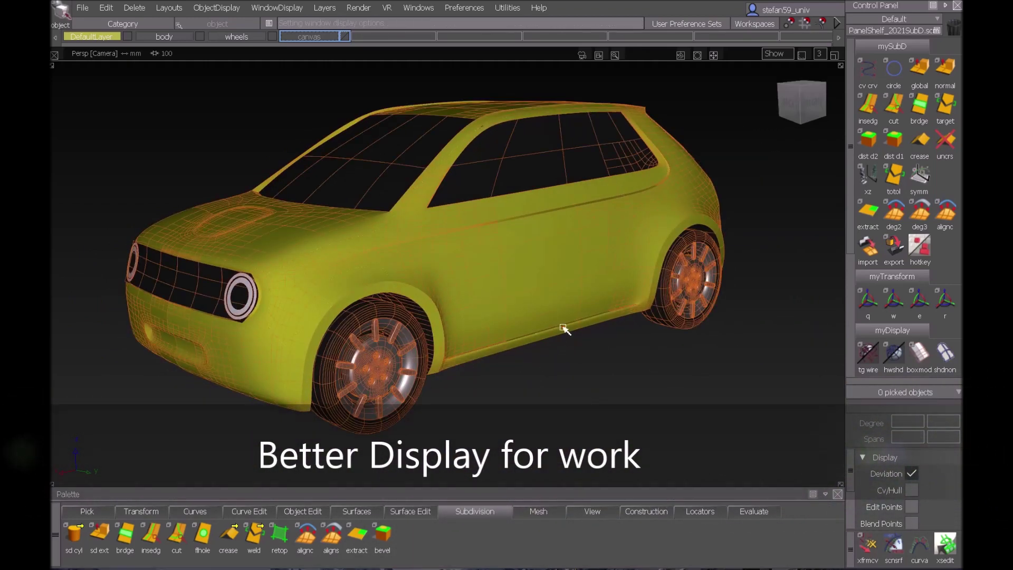
pyautogui.keyDown('ctrl'); pyautogui.keyDown('shift'); pyautogui.moveTo(563, 327); pyautogui.dragTo(560, 357); pyautogui.keyUp('shift'); pyautogui.keyUp('ctrl')
pyautogui.click(540, 288)
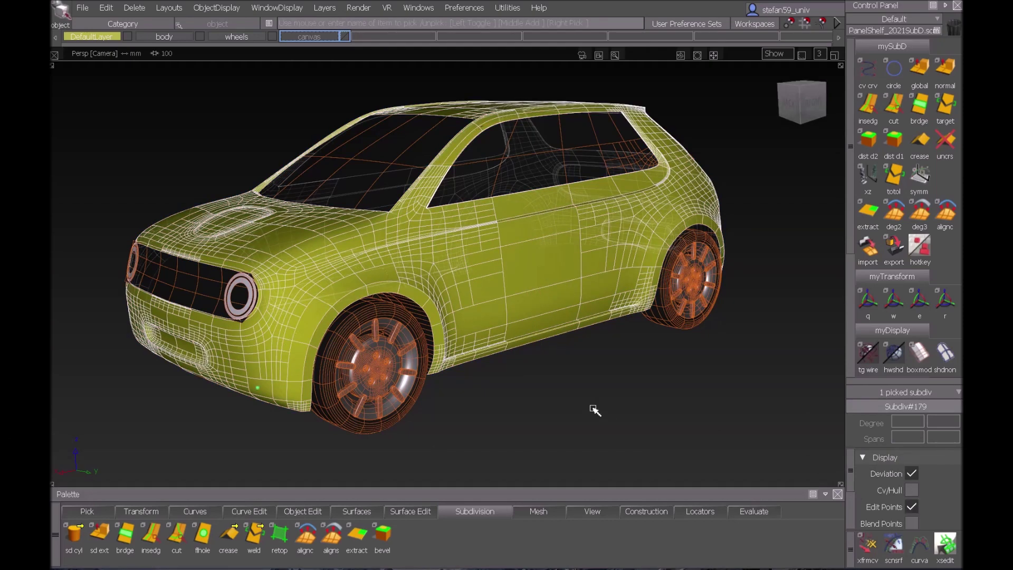
pyautogui.click(912, 491)
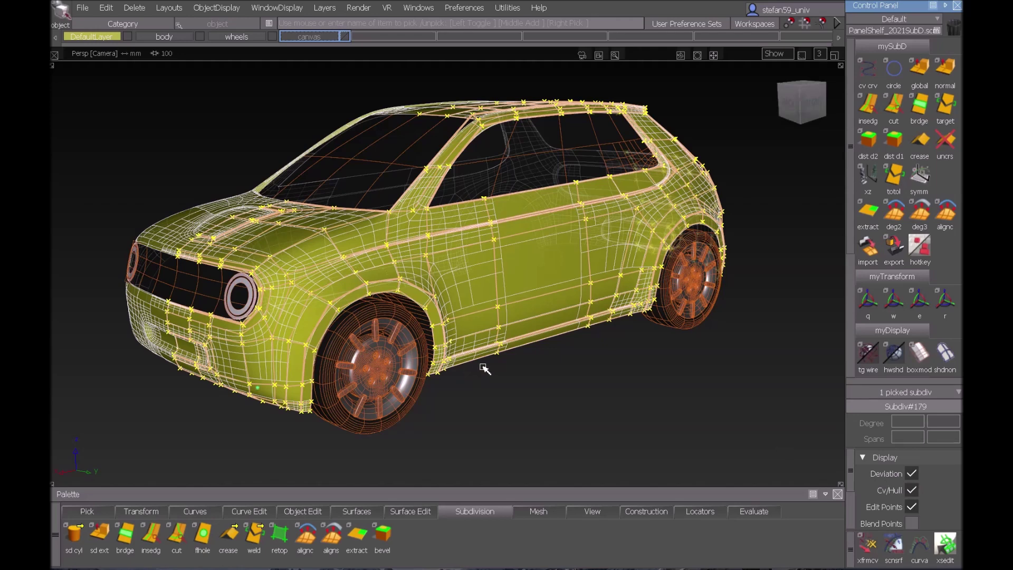
# Run Toggle Model with Wireframe only enabled for the current window, hiding the wireframe but keeping the control hull
pyautogui.keyDown('ctrl'); pyautogui.keyDown('shift'); pyautogui.moveTo(532, 360); pyautogui.dragTo(520, 361, button='right'); pyautogui.keyUp('shift'); pyautogui.keyUp('ctrl')
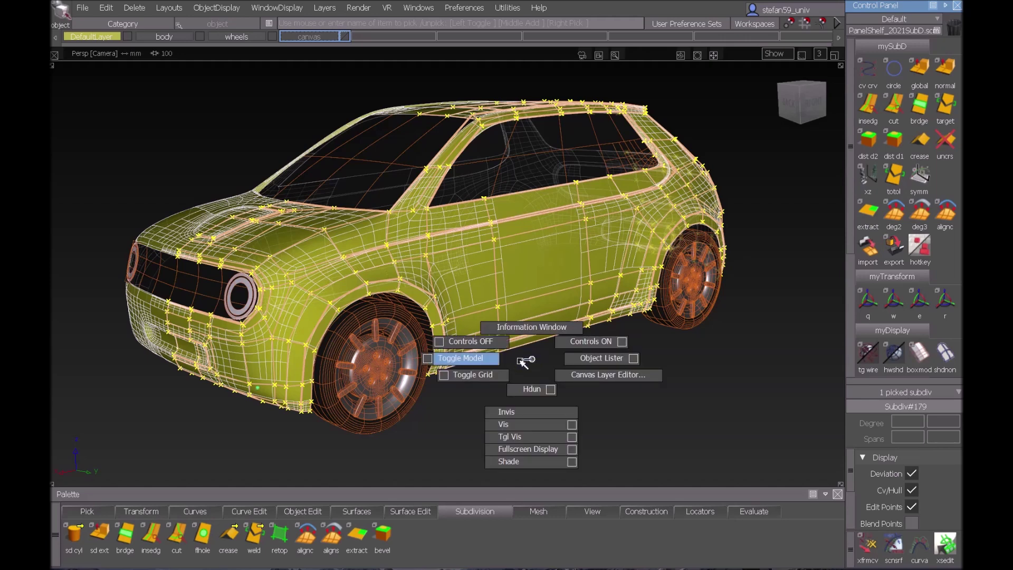
pyautogui.keyDown('ctrl'); pyautogui.keyDown('shift'); pyautogui.moveTo(451, 361); pyautogui.dragTo(431, 358); pyautogui.keyUp('shift'); pyautogui.keyUp('ctrl')
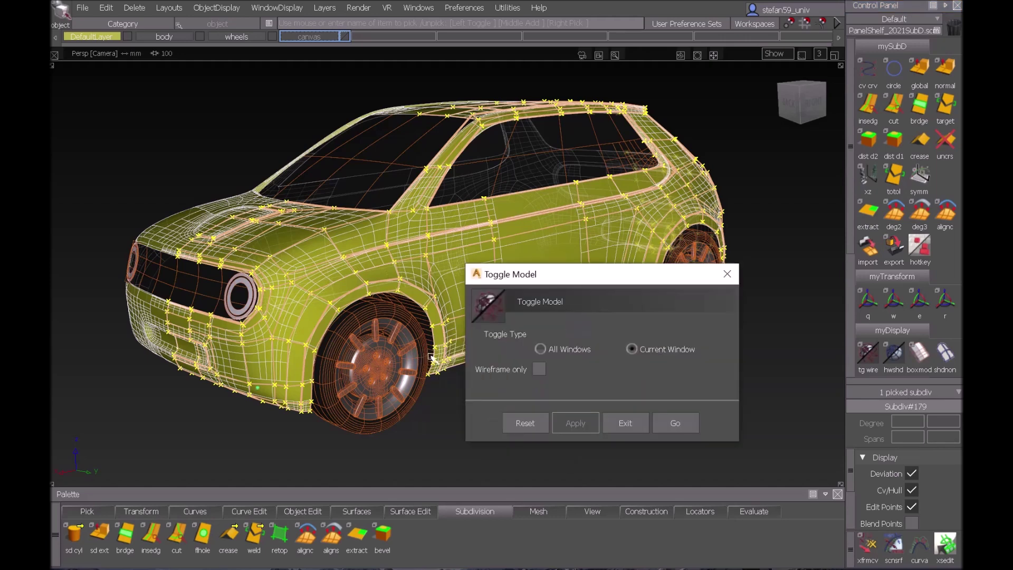
pyautogui.click(539, 371)
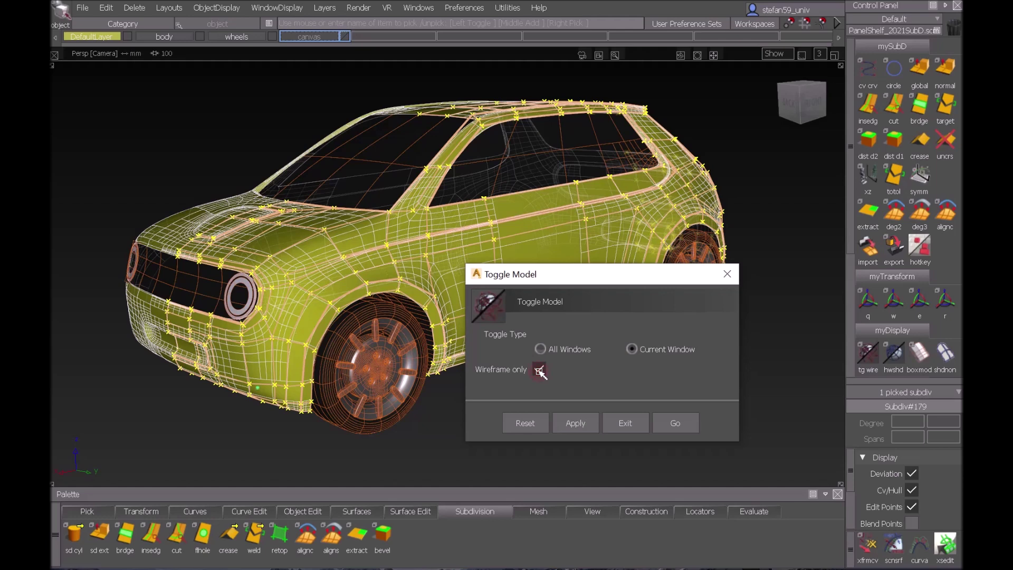
pyautogui.click(678, 423)
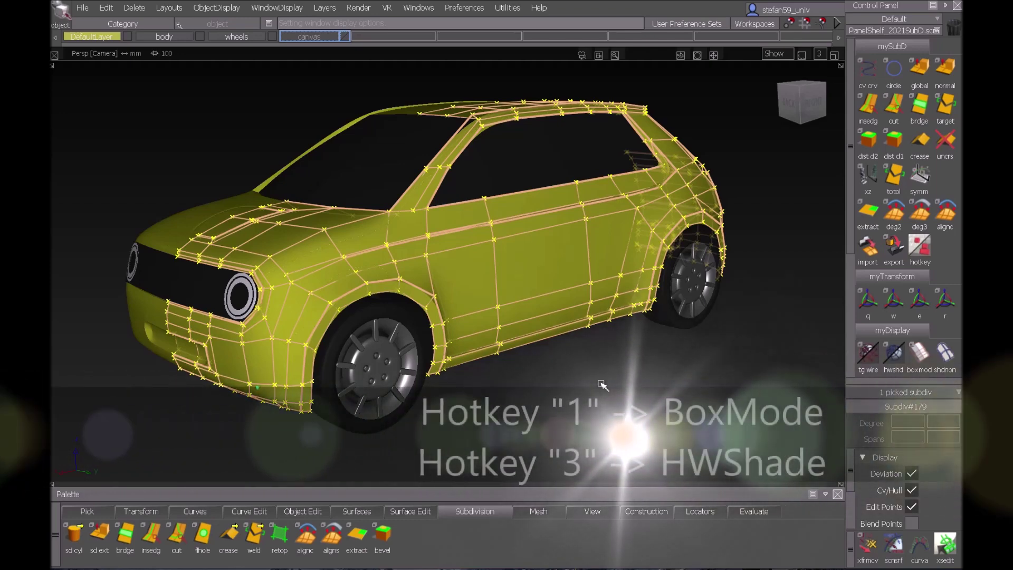
# Toggle BoxMode on and off for the car body to compare the boxed and smooth shapes
pyautogui.press('1')
pyautogui.press('1')
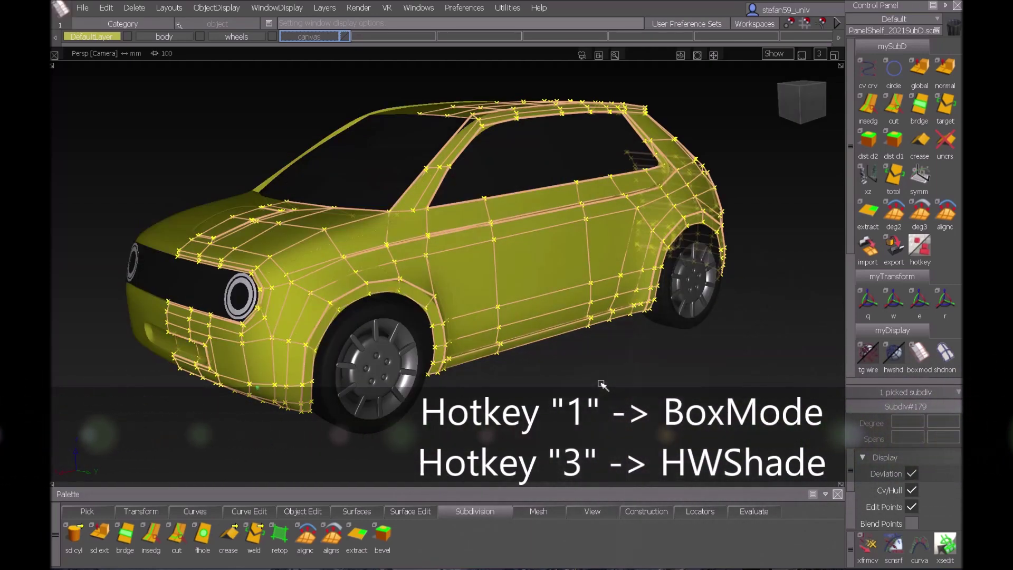
pyautogui.press('1')
pyautogui.press('1')
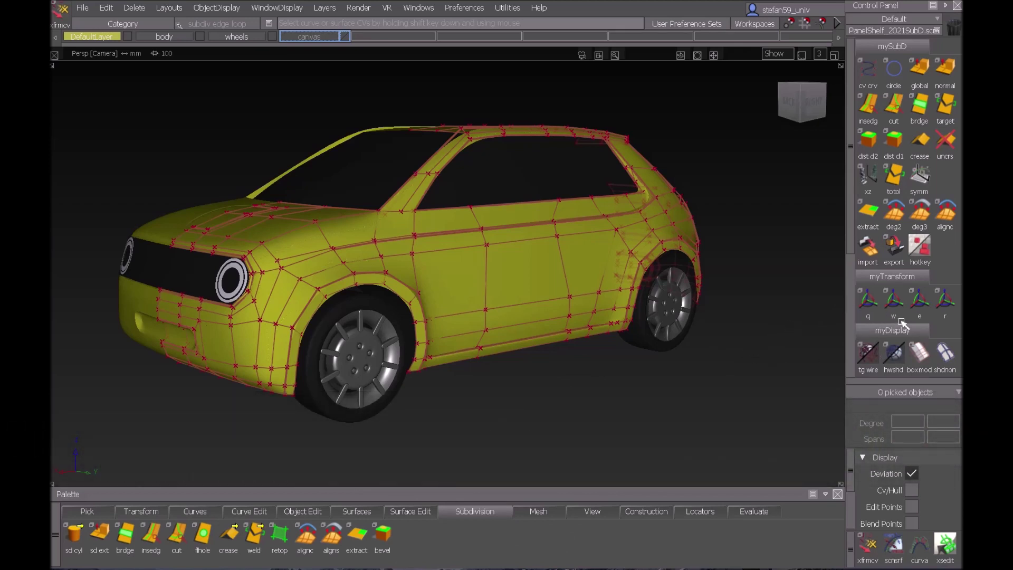
# Pick the door CV just below the shoulder line, shift it slightly, and bring up its rotate and scale manipulators
pyautogui.keyDown('ctrl'); pyautogui.keyDown('shift'); pyautogui.click(509, 287); pyautogui.keyUp('shift'); pyautogui.keyUp('ctrl')
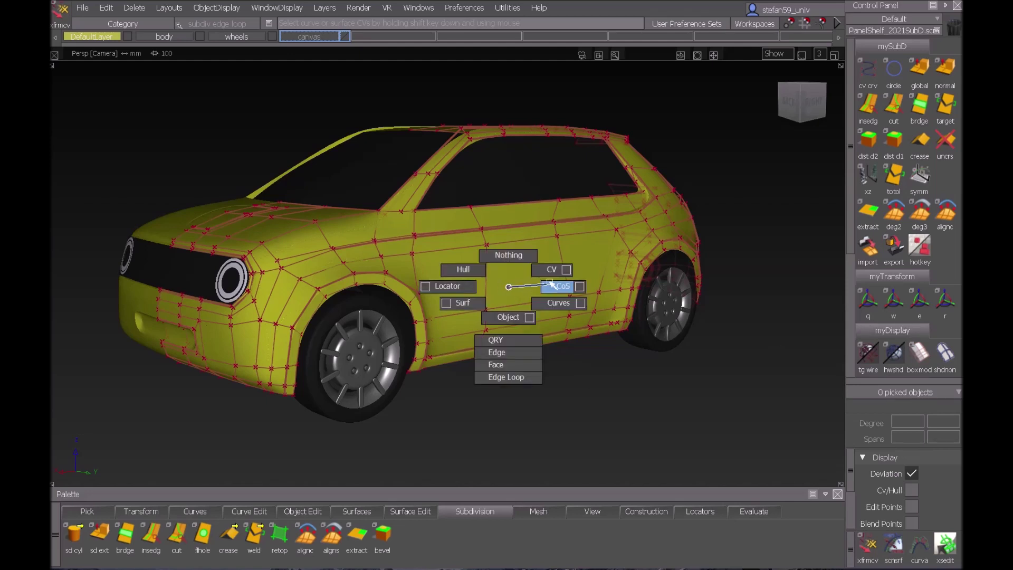
pyautogui.keyDown('ctrl'); pyautogui.keyDown('shift'); pyautogui.moveTo(551, 285); pyautogui.dragTo(549, 270); pyautogui.keyUp('shift'); pyautogui.keyUp('ctrl')
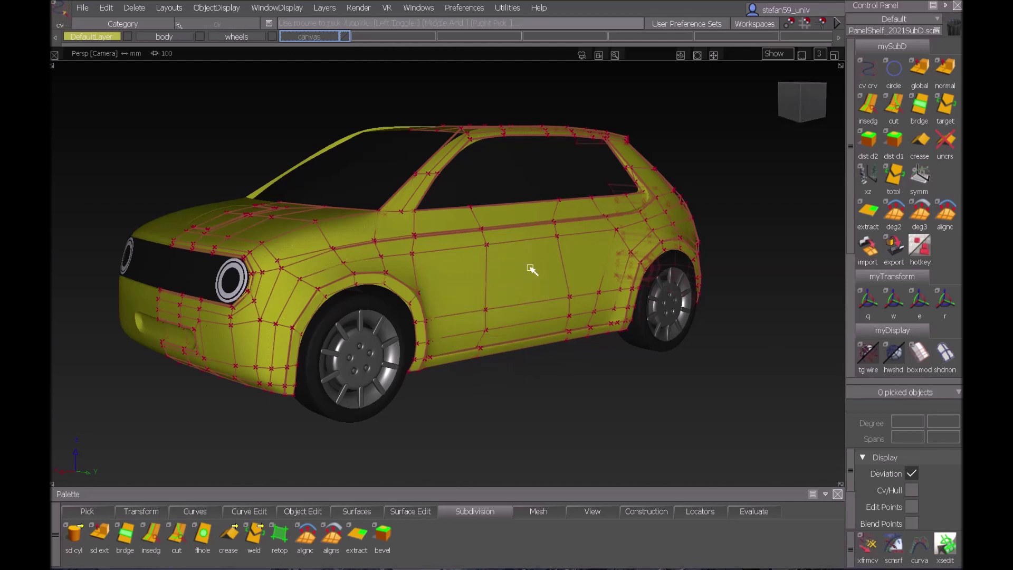
pyautogui.click(487, 248)
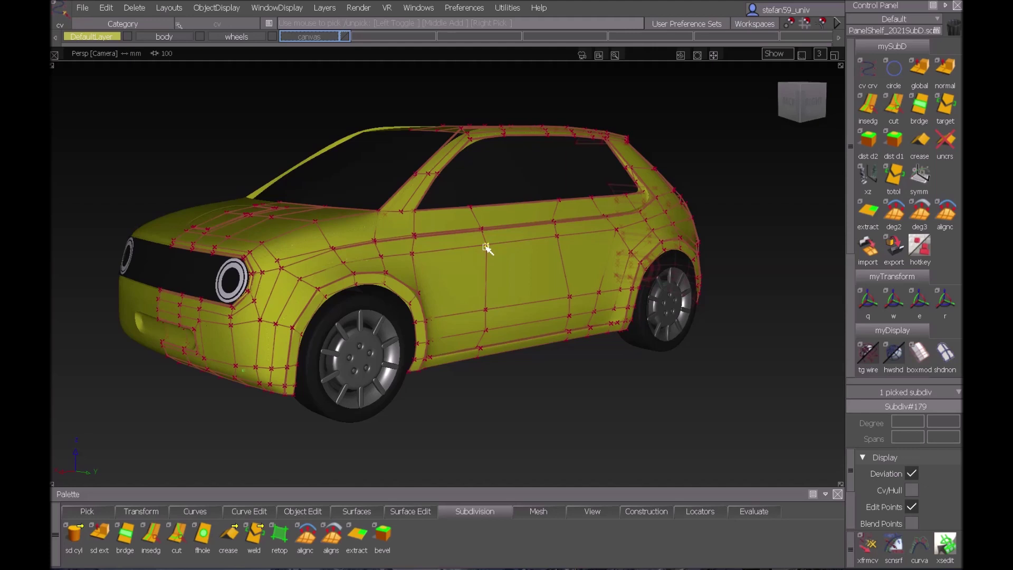
pyautogui.press('w')
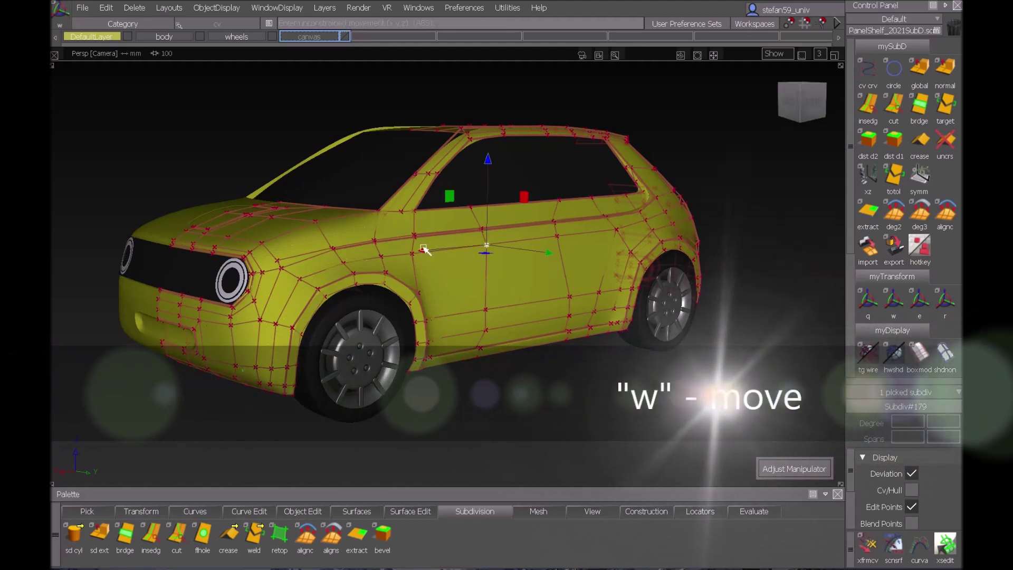
pyautogui.moveTo(425, 249)
pyautogui.mouseDown()
pyautogui.moveTo(410, 255)
pyautogui.moveTo(430, 252)
pyautogui.mouseUp()
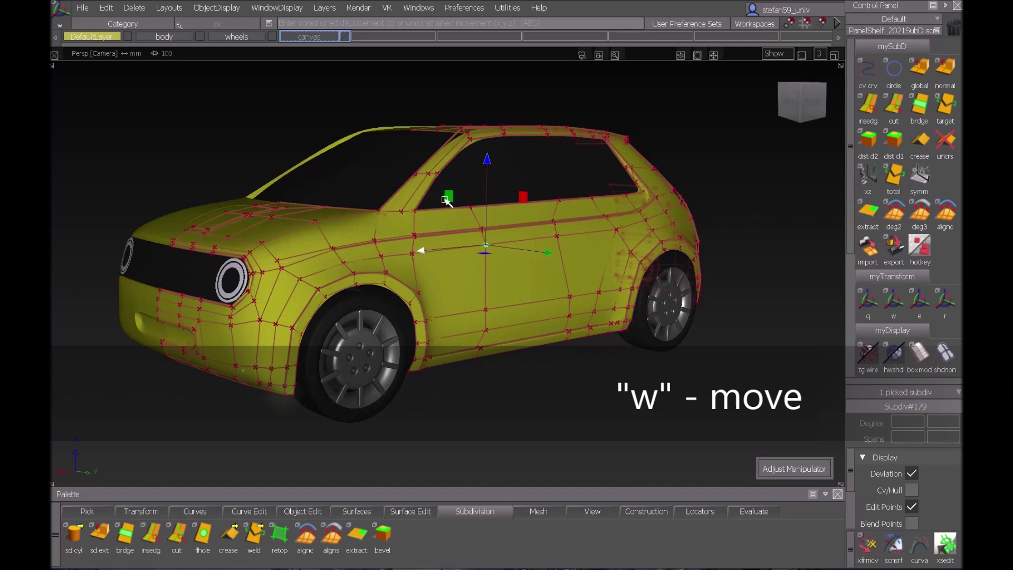
pyautogui.moveTo(446, 201)
pyautogui.mouseDown()
pyautogui.moveTo(459, 181)
pyautogui.moveTo(471, 222)
pyautogui.moveTo(439, 221)
pyautogui.moveTo(448, 196)
pyautogui.mouseUp()
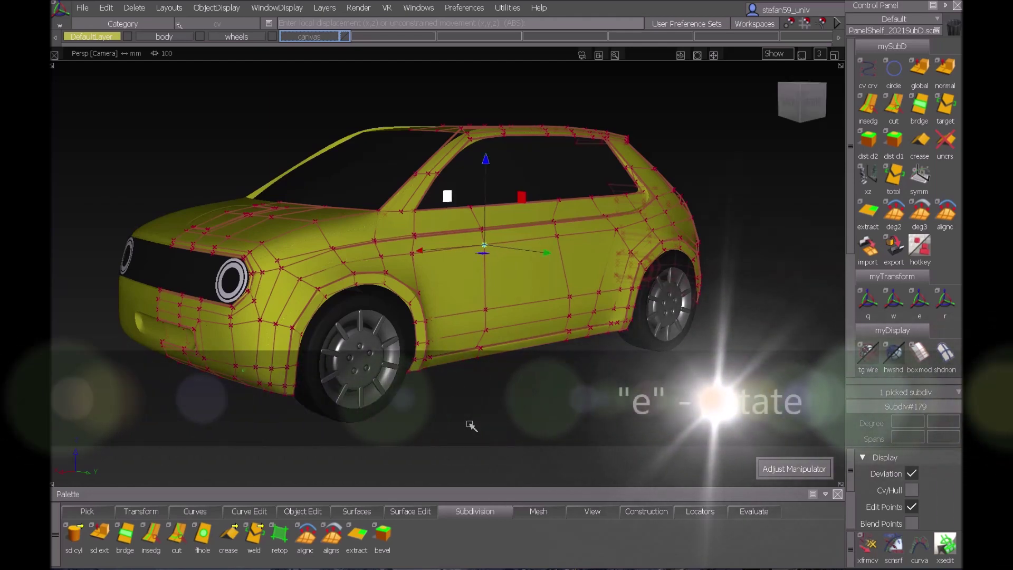
pyautogui.press('e')
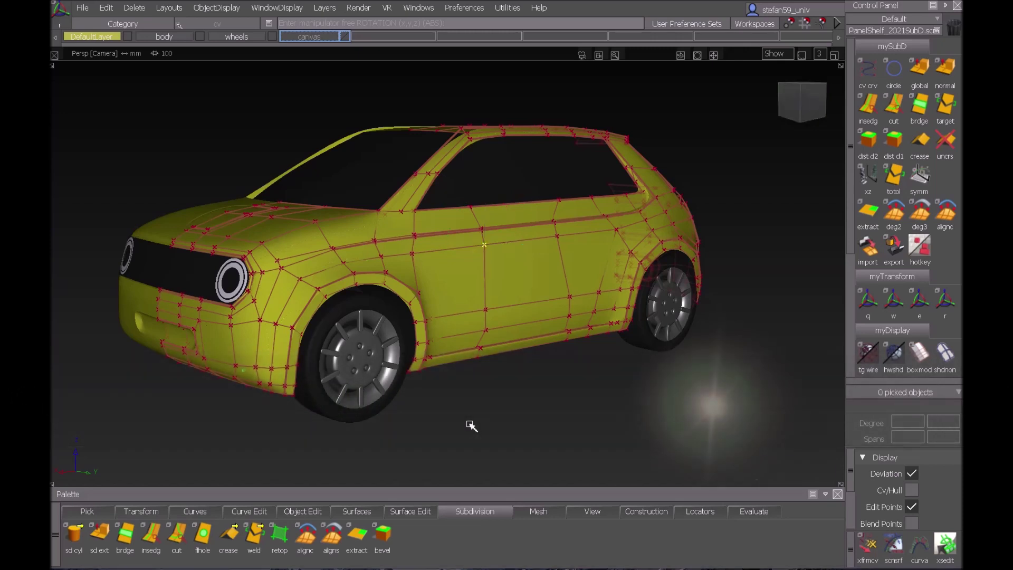
pyautogui.press('r')
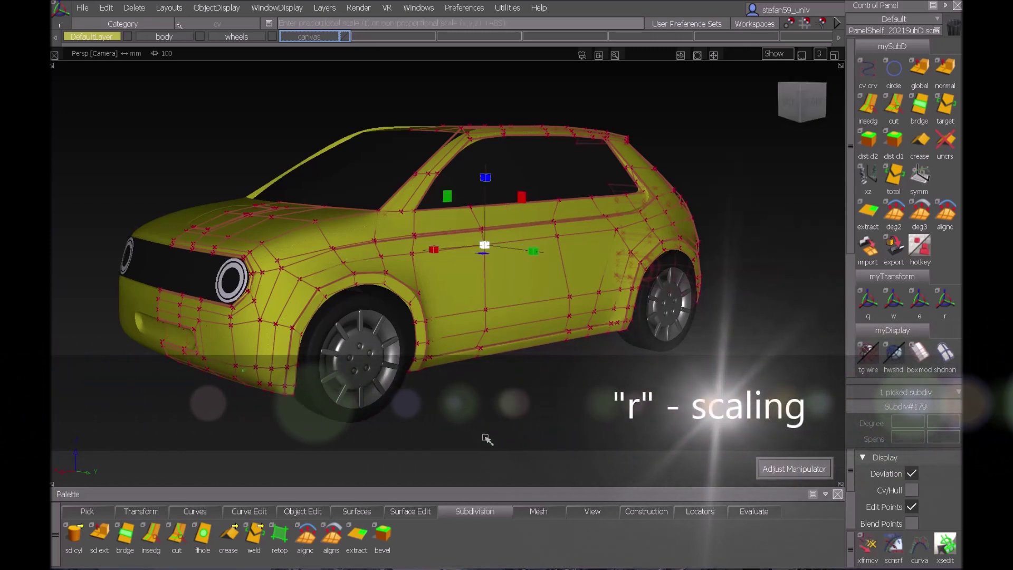
# Pick the vertical edge loop at the middle of the car's side and straighten it by scaling along the car's length
pyautogui.keyDown('ctrl'); pyautogui.keyDown('shift'); pyautogui.moveTo(540, 359); pyautogui.dragTo(539, 327); pyautogui.keyUp('shift'); pyautogui.keyUp('ctrl')
pyautogui.keyDown('alt'); pyautogui.keyDown('shift'); pyautogui.moveTo(563, 412); pyautogui.dragTo(506, 501); pyautogui.keyUp('shift'); pyautogui.keyUp('alt')
pyautogui.click(509, 285)
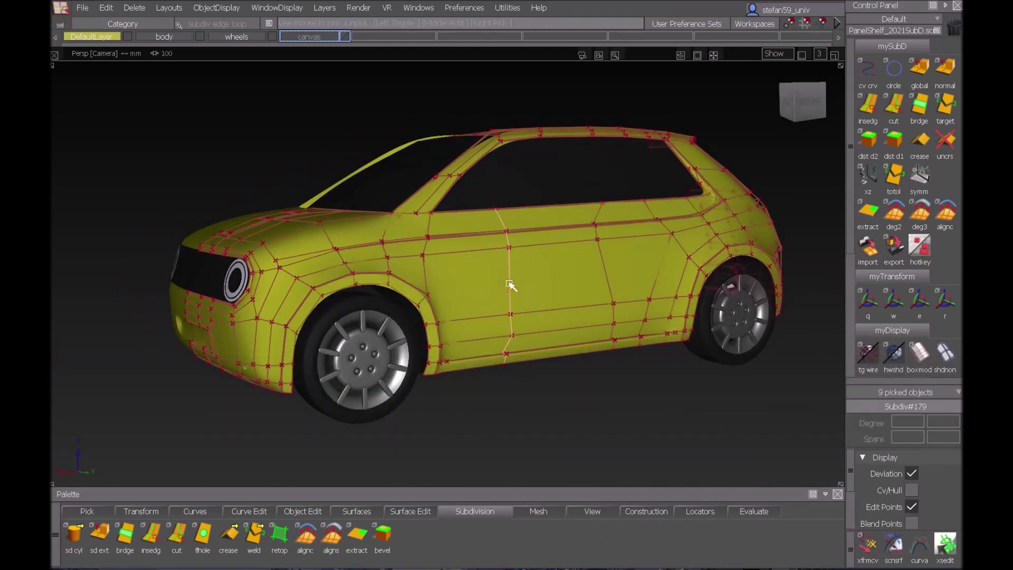
pyautogui.press('r')
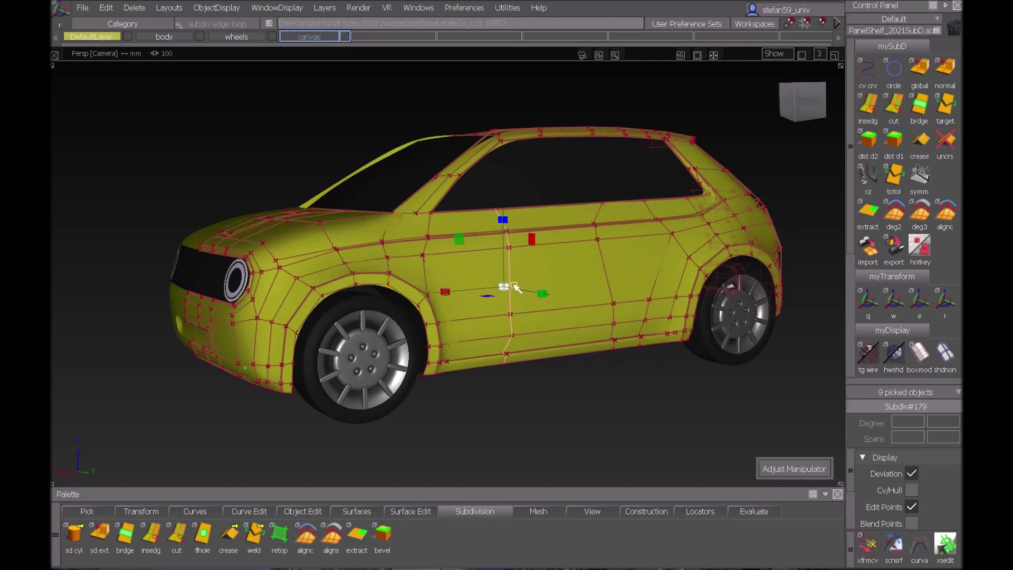
pyautogui.keyDown('alt'); pyautogui.keyDown('shift'); pyautogui.moveTo(600, 339); pyautogui.dragTo(492, 347); pyautogui.keyUp('shift'); pyautogui.keyUp('alt')
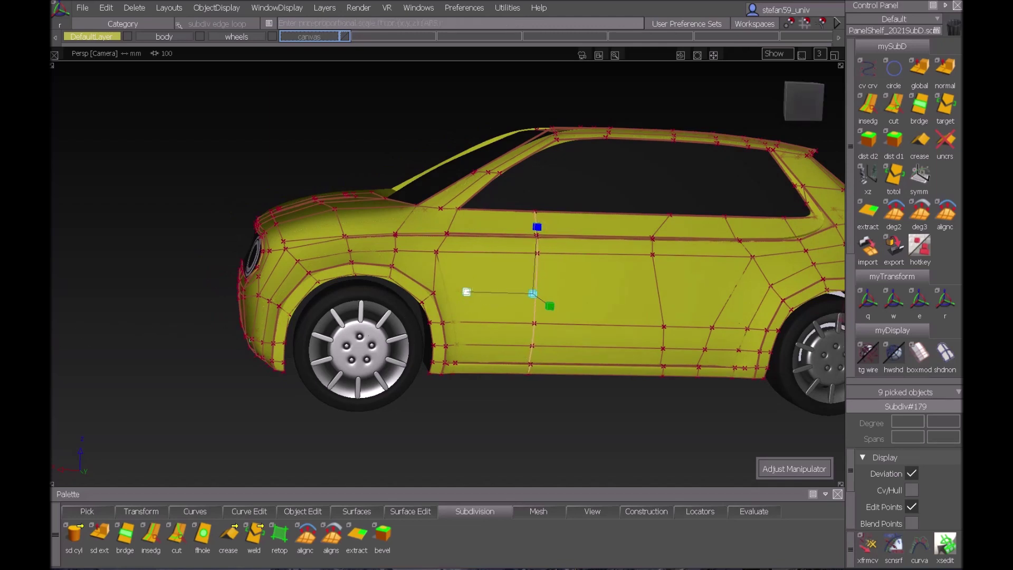
# Pick the next vertical edge loop toward the rear wheel and straighten it by scaling along the car's length
pyautogui.keyDown('ctrl'); pyautogui.keyDown('shift'); pyautogui.click(642, 273); pyautogui.keyUp('shift'); pyautogui.keyUp('ctrl')
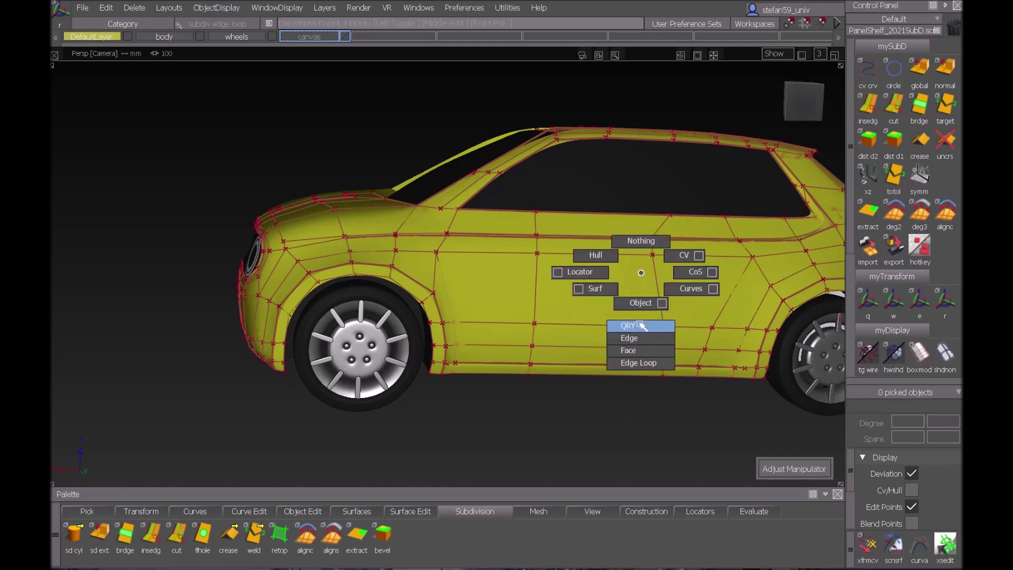
pyautogui.click(638, 362)
pyautogui.click(661, 316)
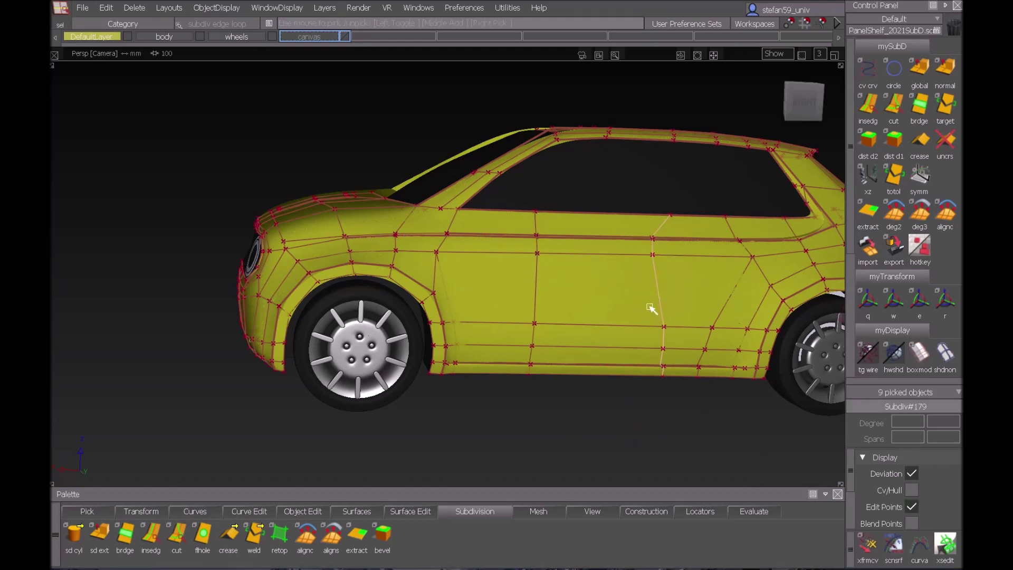
pyautogui.press('r')
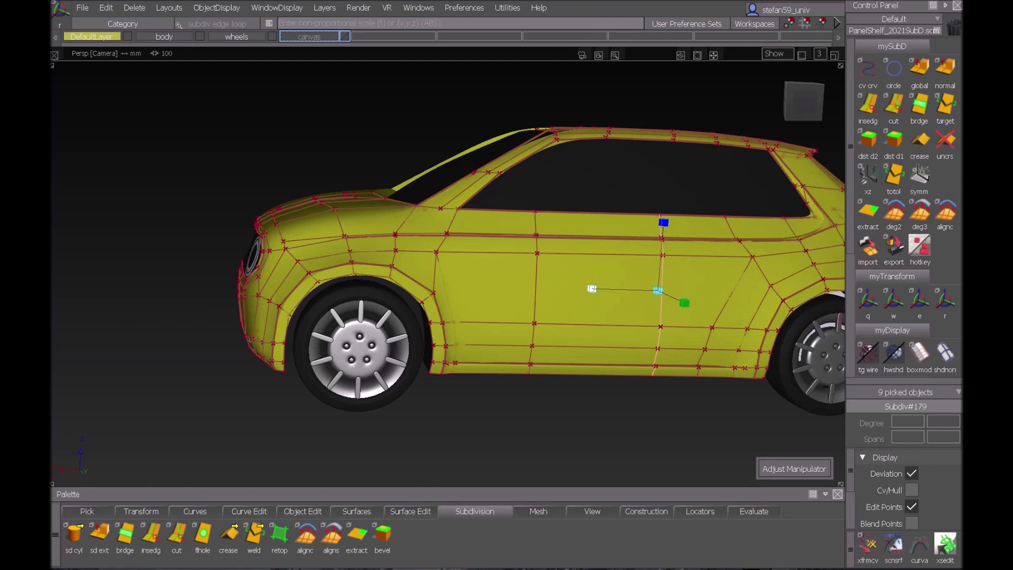
# Slide the straightened rear edge loop forward along the body surface with Move Slide
pyautogui.keyDown('alt'); pyautogui.keyDown('shift'); pyautogui.moveTo(491, 409); pyautogui.dragTo(661, 446); pyautogui.keyUp('shift'); pyautogui.keyUp('alt')
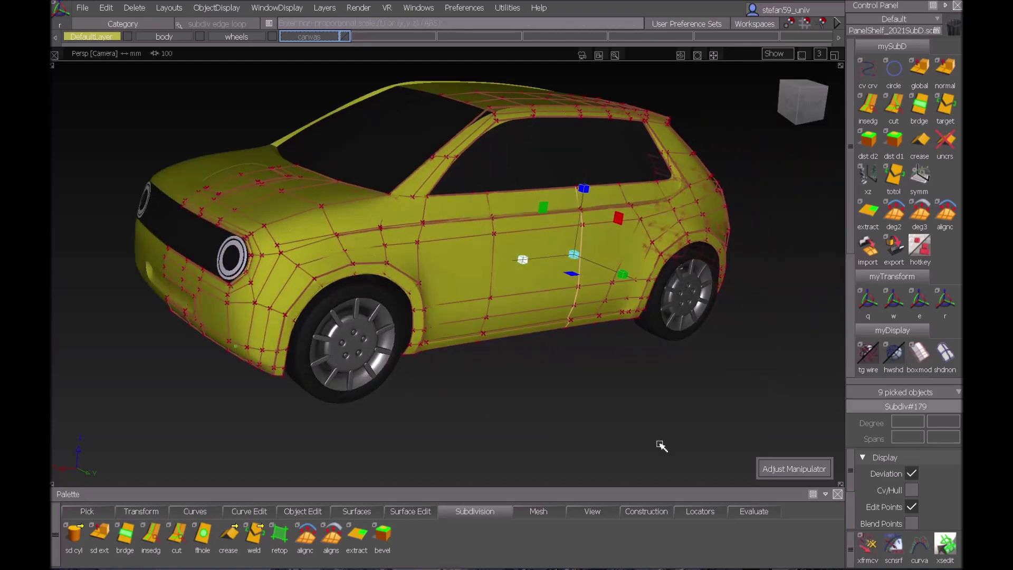
pyautogui.keyDown('ctrl'); pyautogui.keyDown('shift'); pyautogui.middleClick(630, 373); pyautogui.keyUp('shift'); pyautogui.keyUp('ctrl')
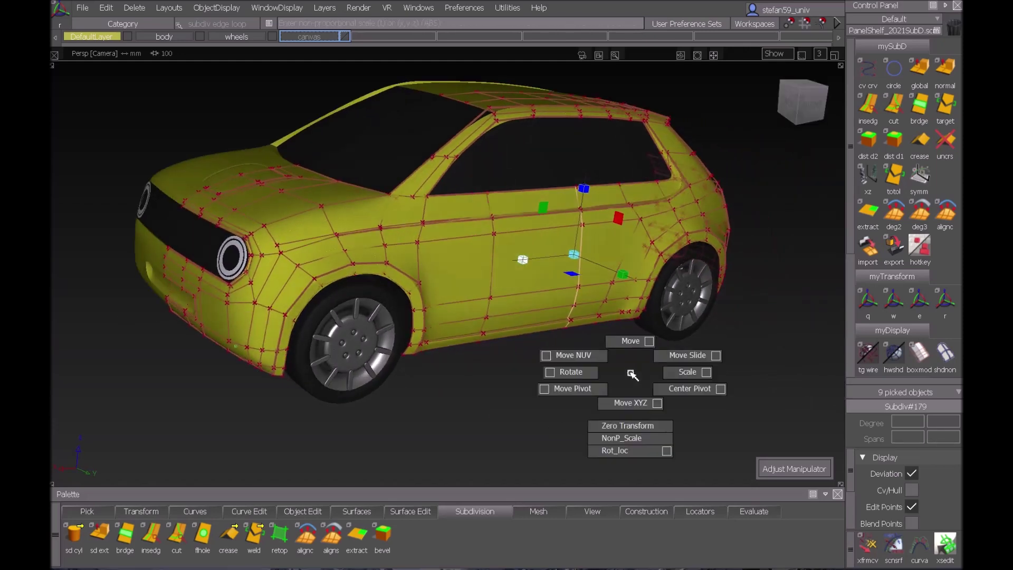
pyautogui.click(675, 354)
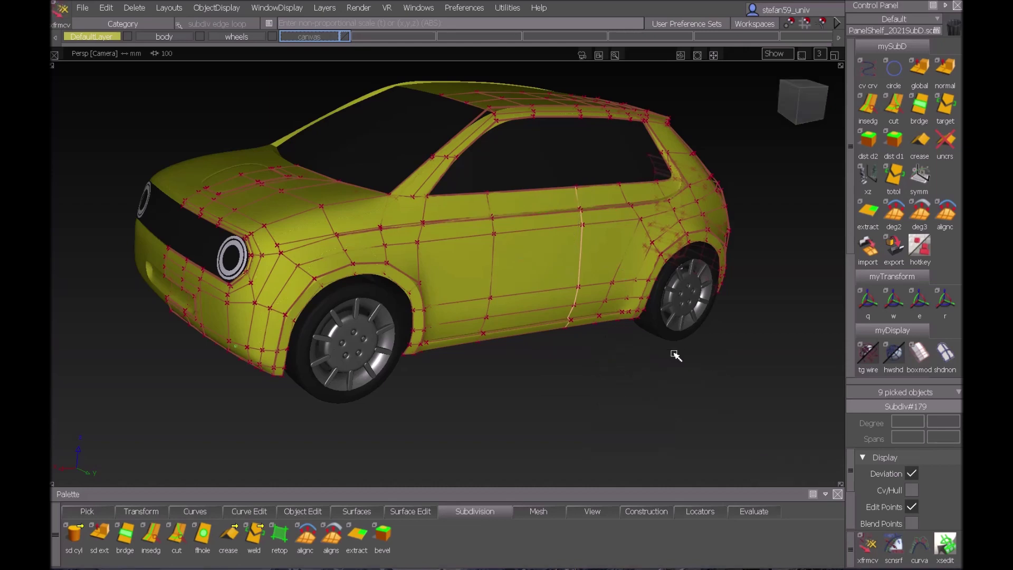
pyautogui.moveTo(569, 226); pyautogui.dragTo(277, 287)
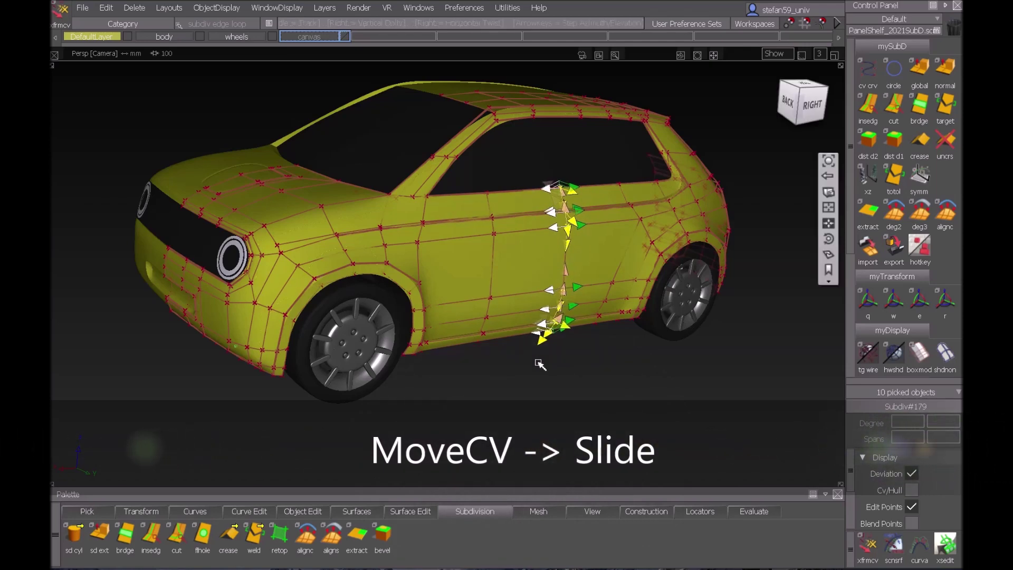
pyautogui.click(801, 100)
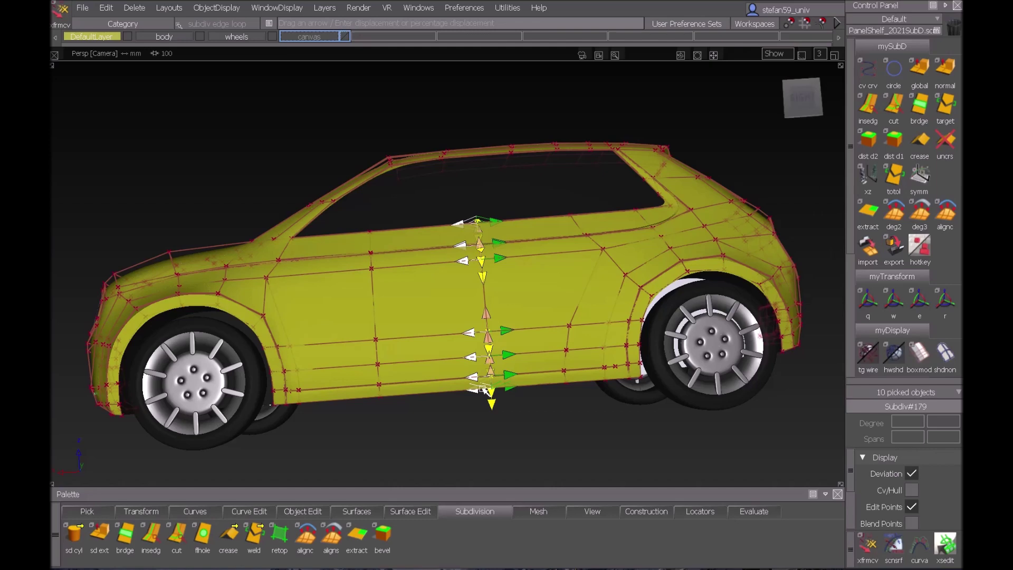
pyautogui.keyDown('alt'); pyautogui.keyDown('shift'); pyautogui.moveTo(520, 308); pyautogui.dragTo(622, 354); pyautogui.keyUp('shift'); pyautogui.keyUp('alt')
pyautogui.keyDown('ctrl'); pyautogui.keyDown('shift'); pyautogui.moveTo(622, 353); pyautogui.dragTo(615, 216); pyautogui.keyUp('shift'); pyautogui.keyUp('ctrl')
# Pick the edge loop along the car side's shoulder line and shift it along the surface normals with Move NUV
pyautogui.keyDown('ctrl'); pyautogui.keyDown('shift'); pyautogui.click(493, 253); pyautogui.keyUp('shift'); pyautogui.keyUp('ctrl')
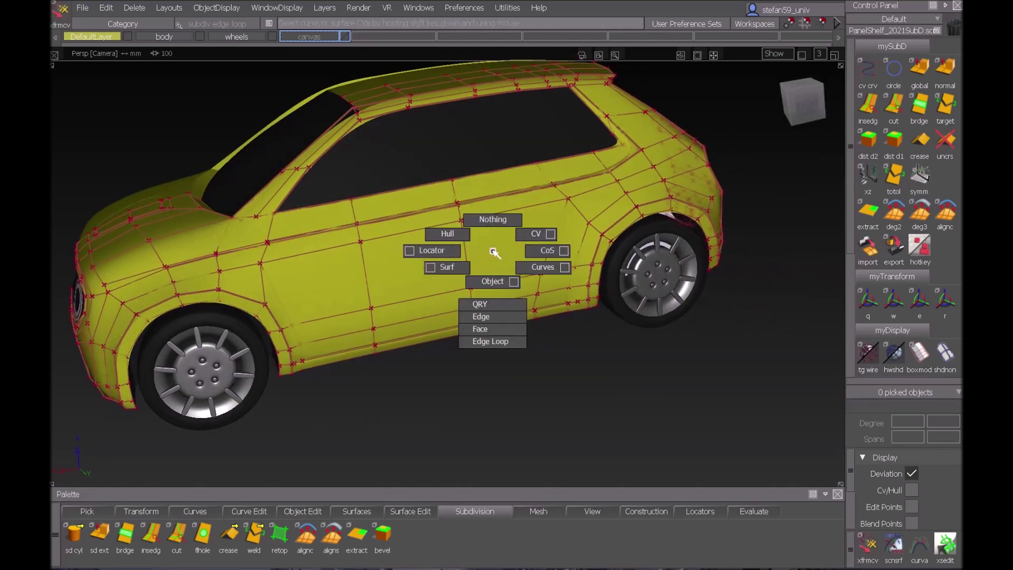
pyautogui.click(491, 341)
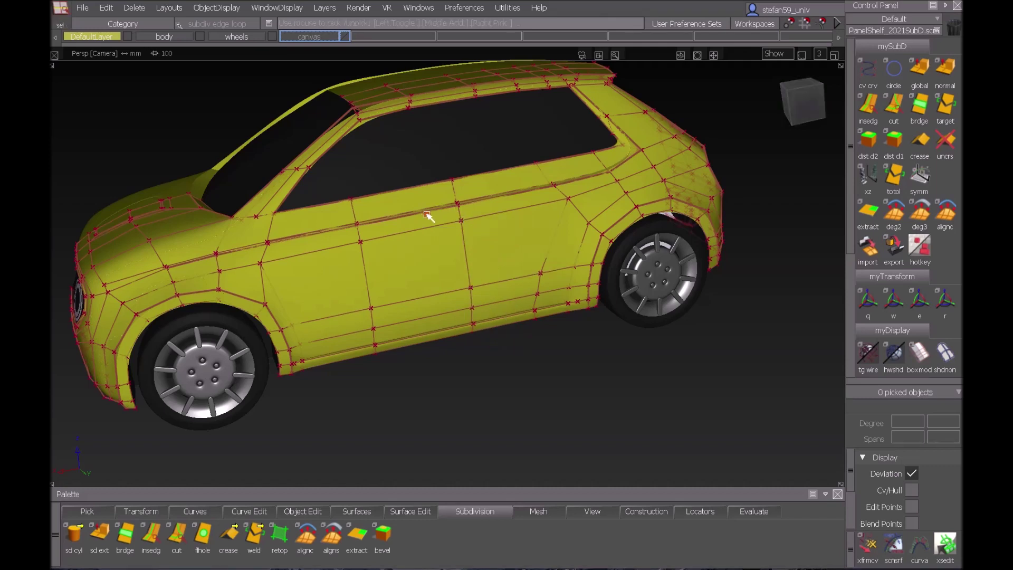
pyautogui.click(428, 215)
pyautogui.keyDown('ctrl'); pyautogui.keyDown('shift'); pyautogui.middleClick(488, 259); pyautogui.keyUp('shift'); pyautogui.keyUp('ctrl')
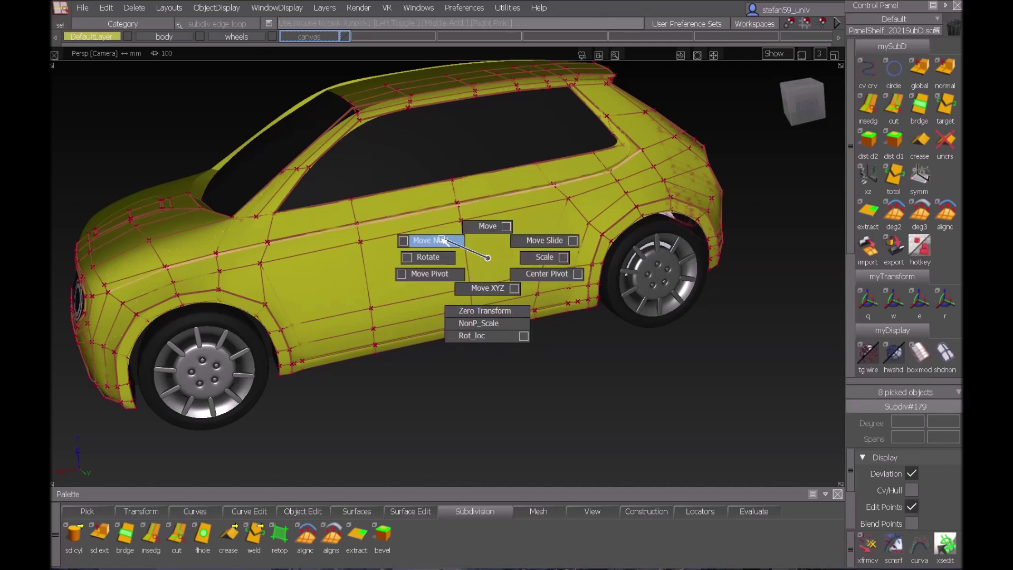
pyautogui.keyDown('ctrl'); pyautogui.keyDown('shift'); pyautogui.moveTo(442, 241); pyautogui.dragTo(443, 240, button='middle'); pyautogui.keyUp('shift'); pyautogui.keyUp('ctrl')
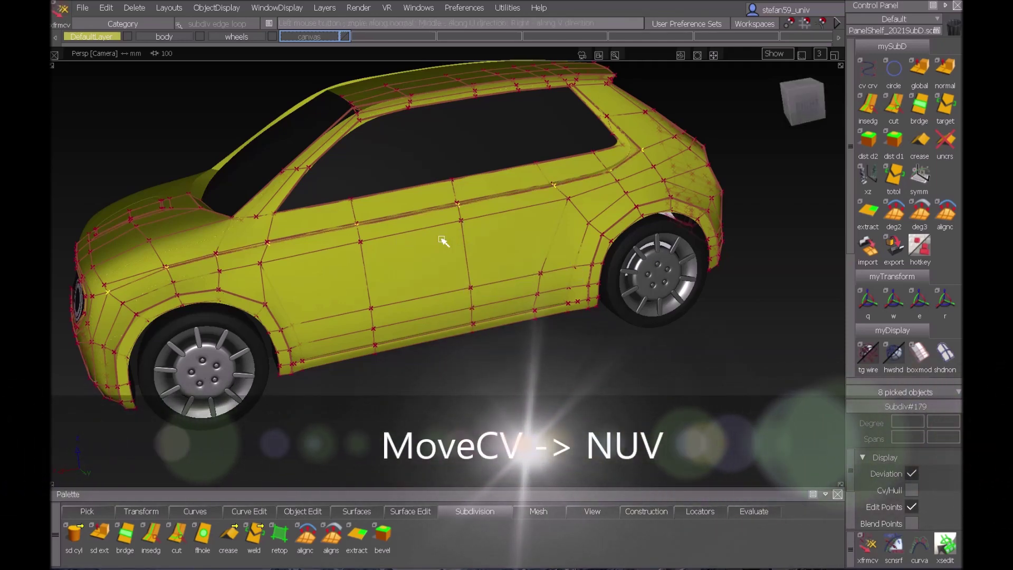
pyautogui.keyDown('alt'); pyautogui.keyDown('shift'); pyautogui.moveTo(442, 241); pyautogui.dragTo(598, 329); pyautogui.keyUp('shift'); pyautogui.keyUp('alt')
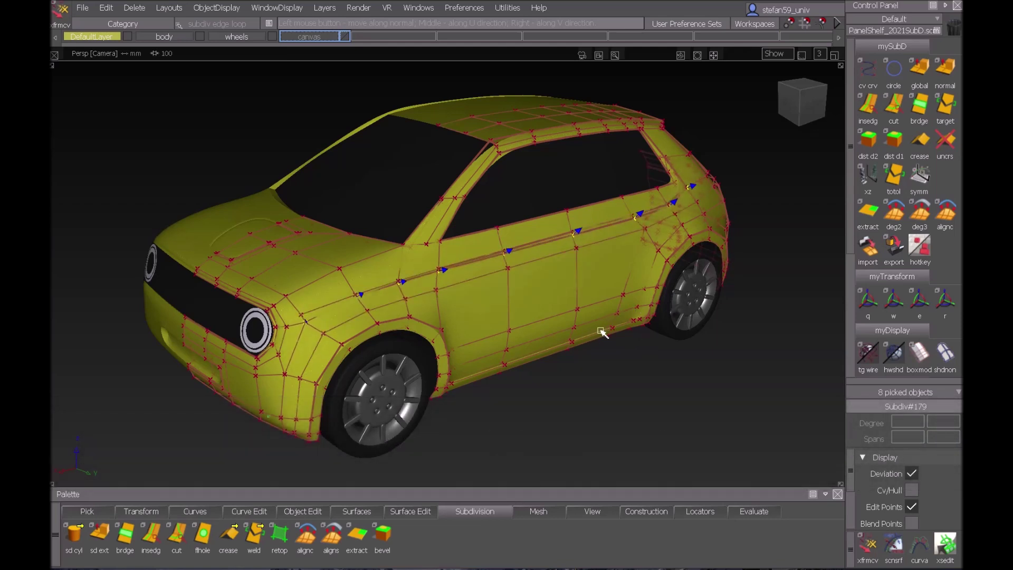
pyautogui.moveTo(601, 331); pyautogui.dragTo(800, 243)
pyautogui.moveTo(797, 247); pyautogui.dragTo(641, 301, button='middle')
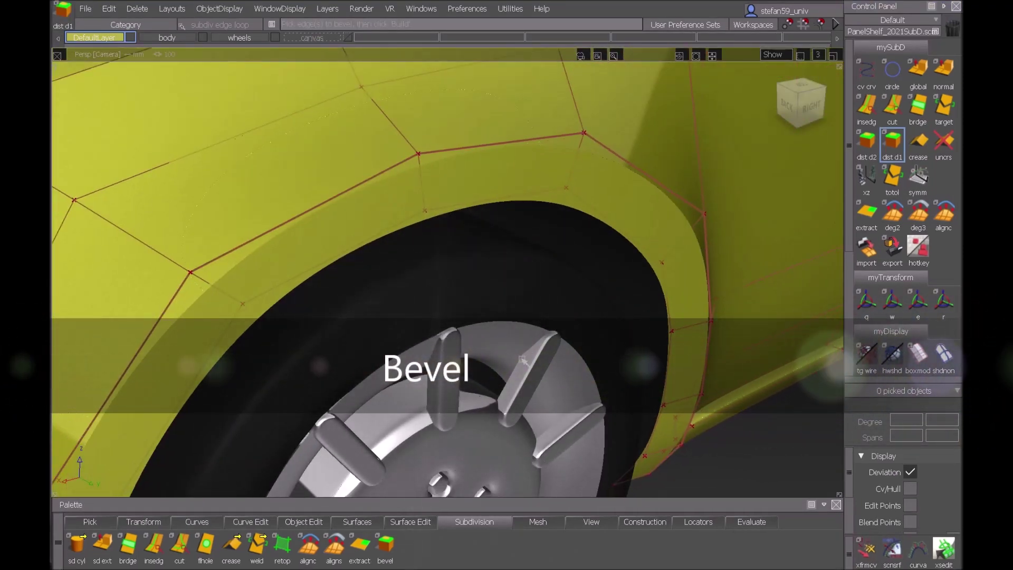
# Pick the edge loop around the front wheel arch and apply the subdivision Bevel to it
pyautogui.keyDown('alt'); pyautogui.keyDown('shift'); pyautogui.moveTo(526, 296); pyautogui.dragTo(607, 328, button='middle'); pyautogui.keyUp('shift'); pyautogui.keyUp('alt')
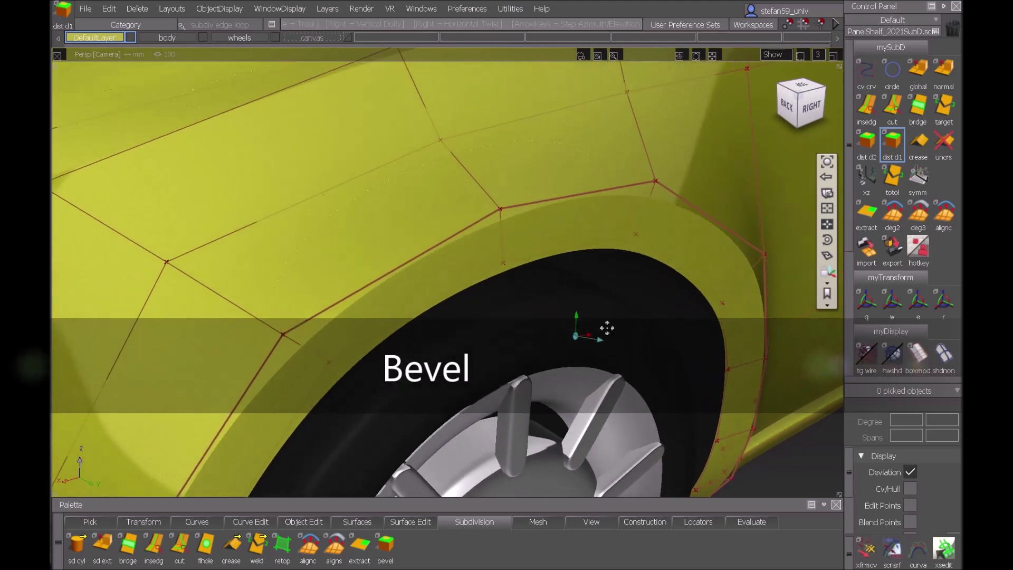
pyautogui.keyDown('alt'); pyautogui.keyDown('shift'); pyautogui.moveTo(606, 281); pyautogui.dragTo(639, 233); pyautogui.keyUp('shift'); pyautogui.keyUp('alt')
pyautogui.keyDown('alt'); pyautogui.keyDown('shift'); pyautogui.moveTo(638, 228); pyautogui.dragTo(640, 220, button='right'); pyautogui.keyUp('shift'); pyautogui.keyUp('alt')
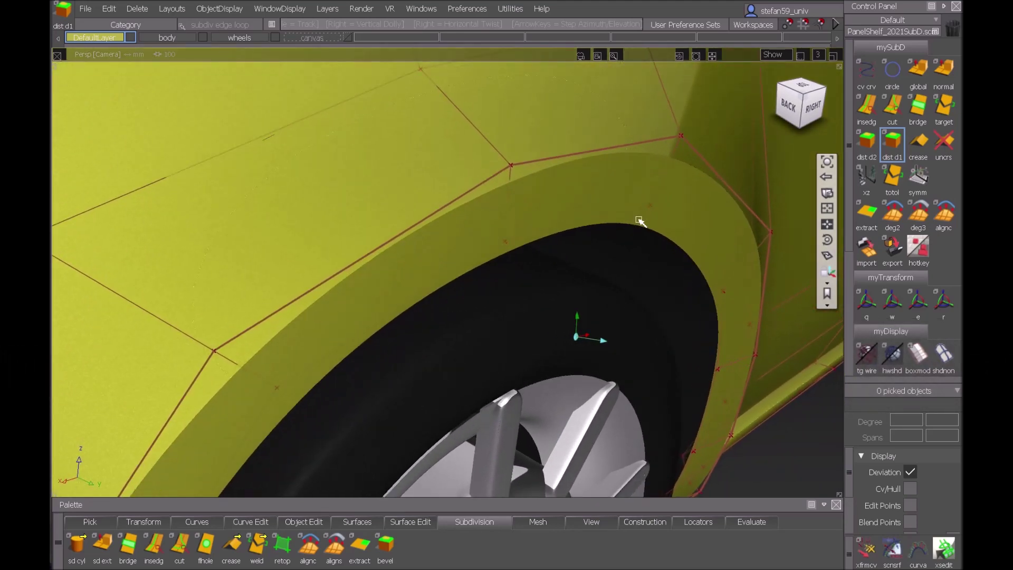
pyautogui.keyDown('alt'); pyautogui.keyDown('shift'); pyautogui.moveTo(640, 221); pyautogui.dragTo(636, 235, button='middle'); pyautogui.keyUp('shift'); pyautogui.keyUp('alt')
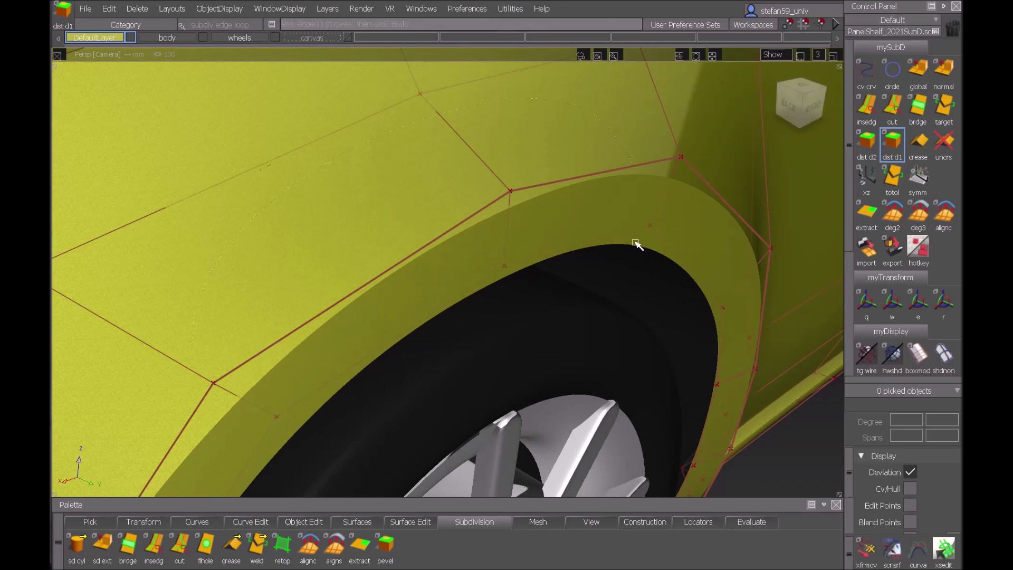
pyautogui.click(387, 561)
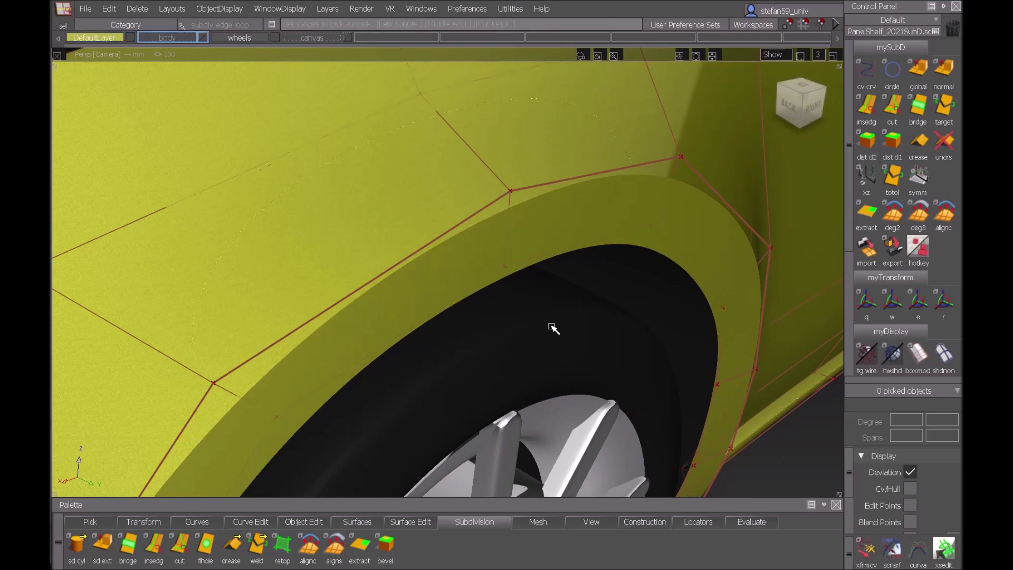
pyautogui.keyDown('ctrl'); pyautogui.keyDown('shift'); pyautogui.moveTo(603, 231); pyautogui.dragTo(600, 326); pyautogui.keyUp('shift'); pyautogui.keyUp('ctrl')
pyautogui.click(574, 182)
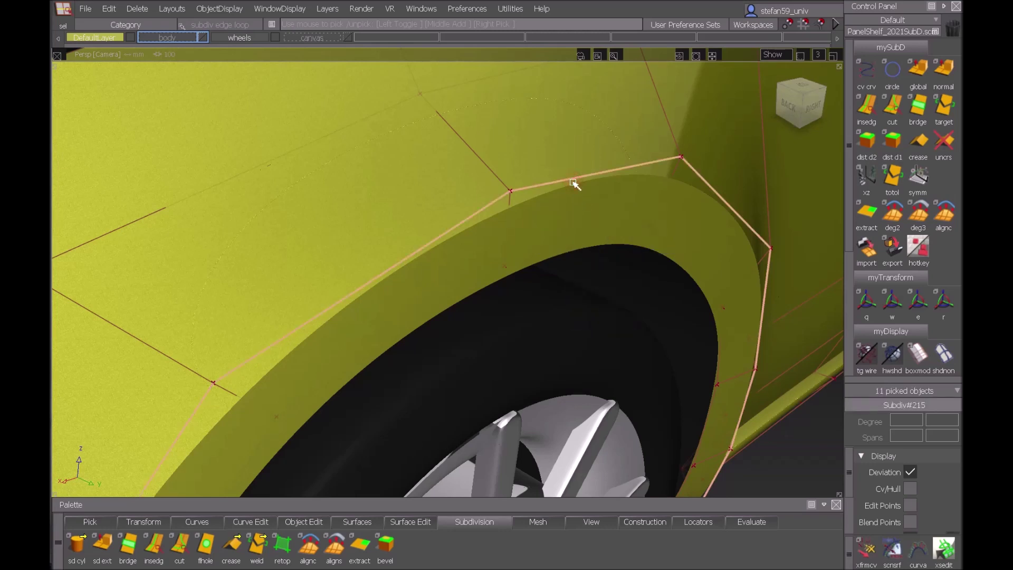
pyautogui.click(393, 557)
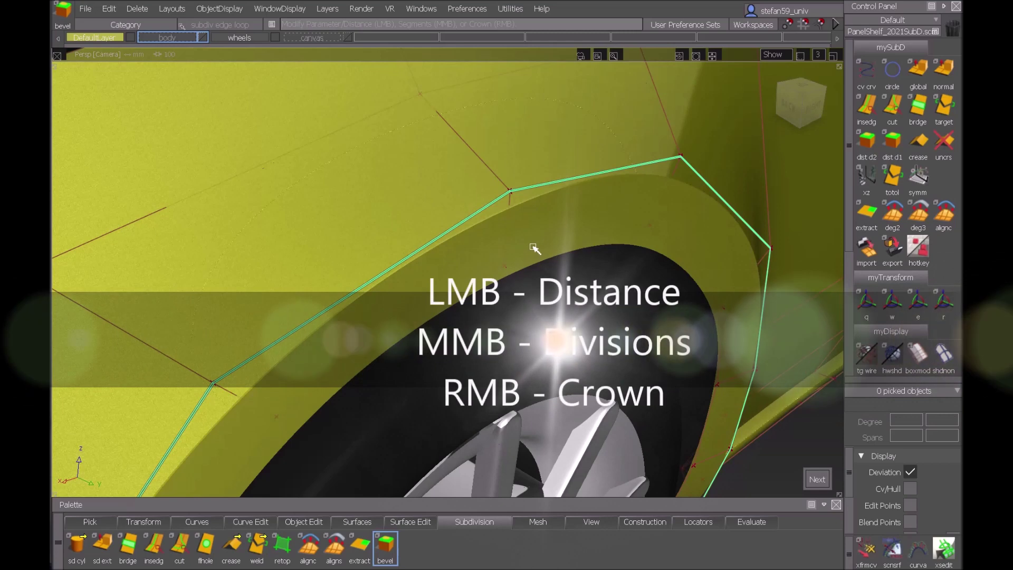
# Set the wheel arch bevel to a distance of about 15.37, 3 divisions and a crown of 0.71
pyautogui.moveTo(549, 238); pyautogui.dragTo(469, 178)
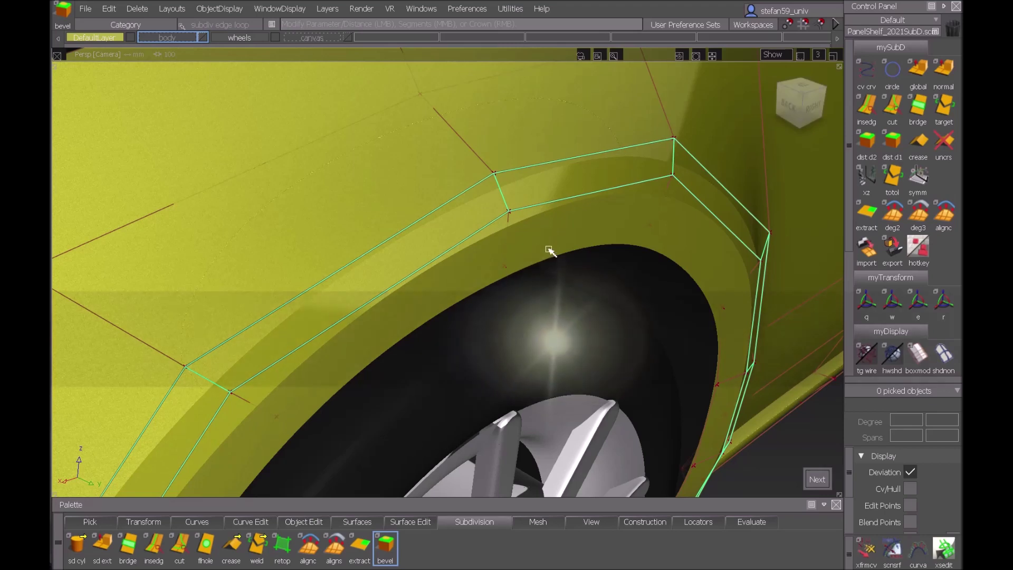
pyautogui.moveTo(584, 226); pyautogui.dragTo(592, 220, button='middle')
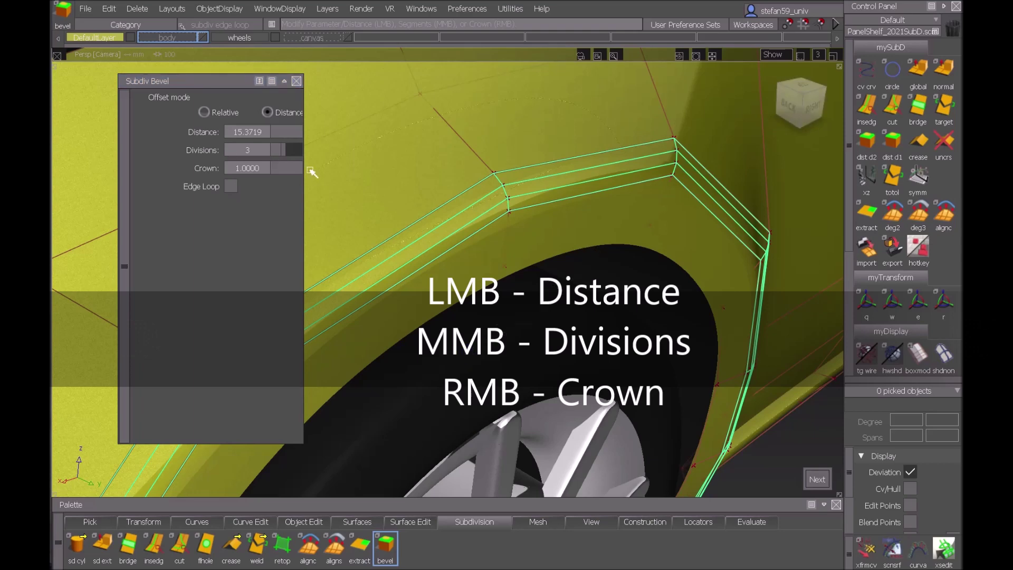
pyautogui.moveTo(478, 314); pyautogui.dragTo(423, 343, button='right')
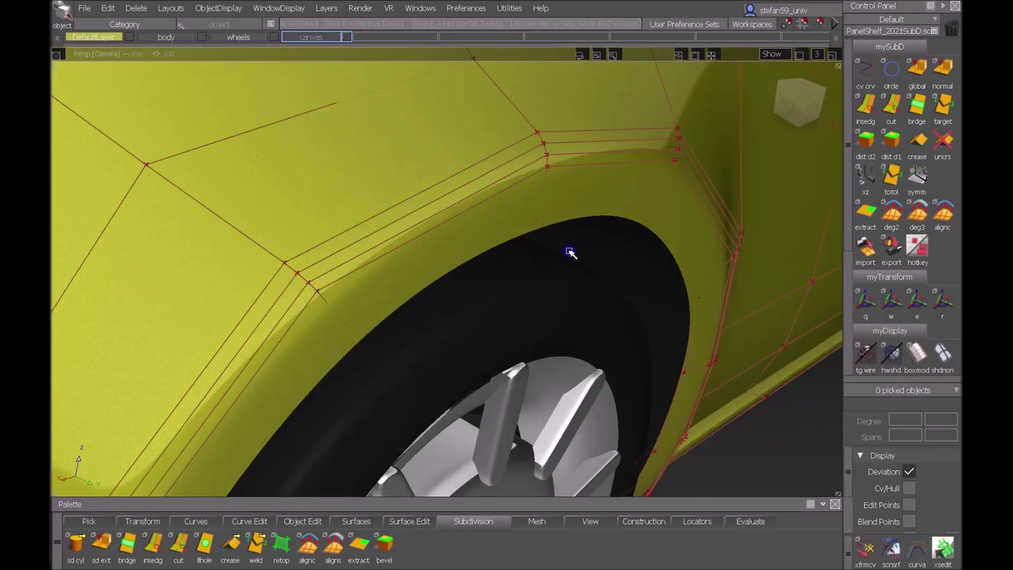
# Turn the control display off on the whole car to inspect the clean shaded body from the front corner
pyautogui.keyDown('alt'); pyautogui.keyDown('shift'); pyautogui.moveTo(570, 254); pyautogui.dragTo(597, 306); pyautogui.keyUp('shift'); pyautogui.keyUp('alt')
pyautogui.keyDown('alt'); pyautogui.keyDown('shift'); pyautogui.moveTo(595, 266); pyautogui.dragTo(588, 332, button='right'); pyautogui.keyUp('shift'); pyautogui.keyUp('alt')
pyautogui.keyDown('alt'); pyautogui.keyDown('shift'); pyautogui.moveTo(588, 333); pyautogui.dragTo(583, 299); pyautogui.keyUp('shift'); pyautogui.keyUp('alt')
pyautogui.keyDown('ctrl'); pyautogui.keyDown('shift'); pyautogui.click(584, 300); pyautogui.keyUp('shift'); pyautogui.keyUp('ctrl')
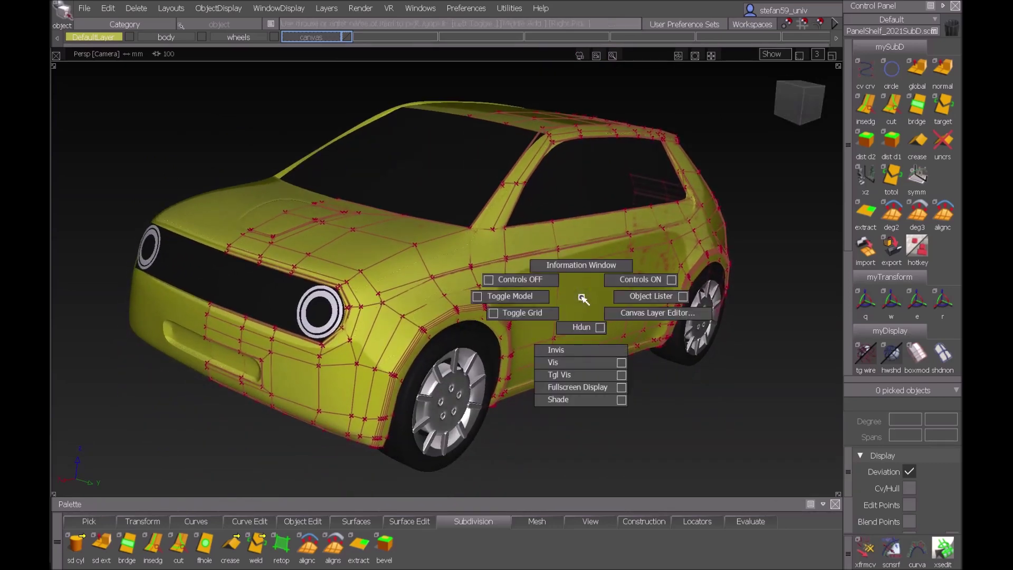
pyautogui.keyDown('ctrl'); pyautogui.keyDown('shift'); pyautogui.moveTo(583, 299); pyautogui.dragTo(605, 318); pyautogui.keyUp('shift'); pyautogui.keyUp('ctrl')
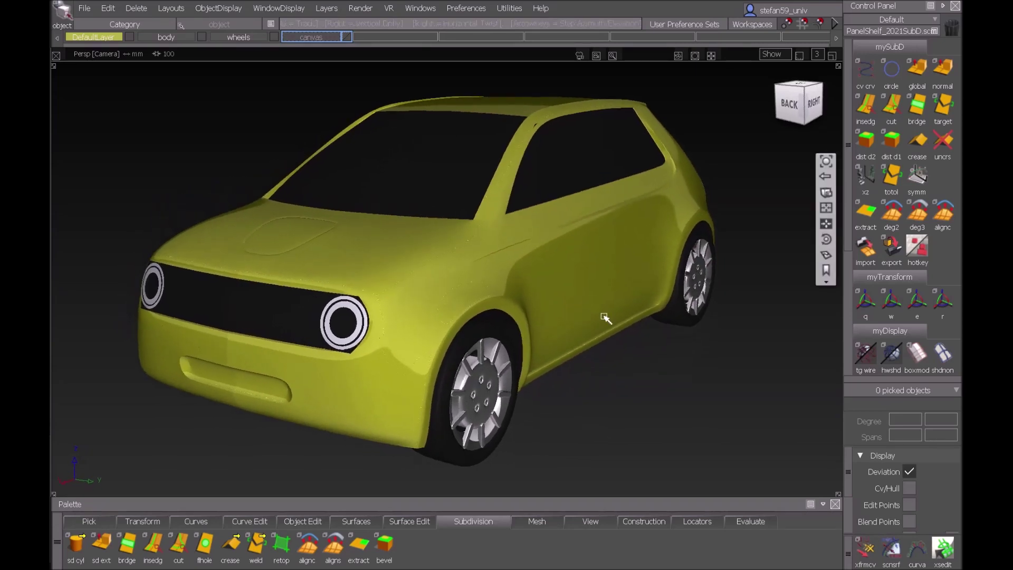